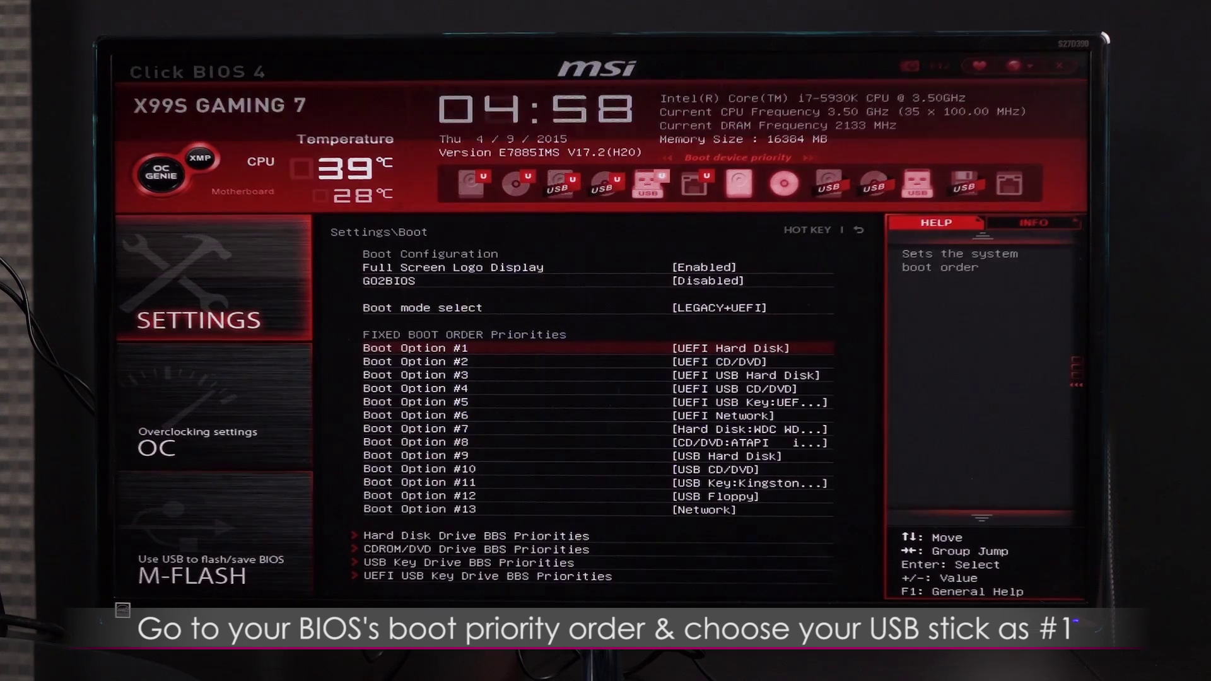
Set Boot Option #1 to UEFI USB Key and return to the main Settings list
{"action": "left_click", "coordinate": [450, 348]}
{"action": "left_click", "coordinate": [485, 328]}
{"action": "key", "text": "Escape"}
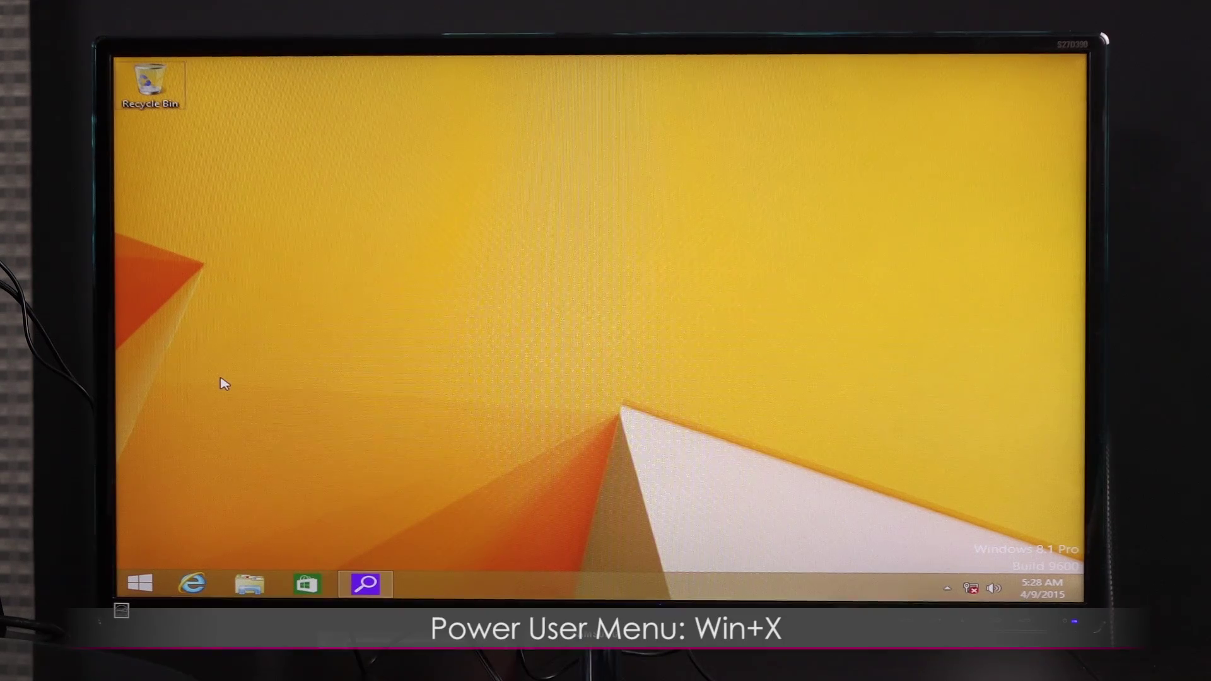
Check System shows Windows 8.1 Pro with 16 GB RAM, then open Disk Management via Win+X
{"action": "key", "text": "super+x"}
{"action": "left_click", "coordinate": [203, 381]}
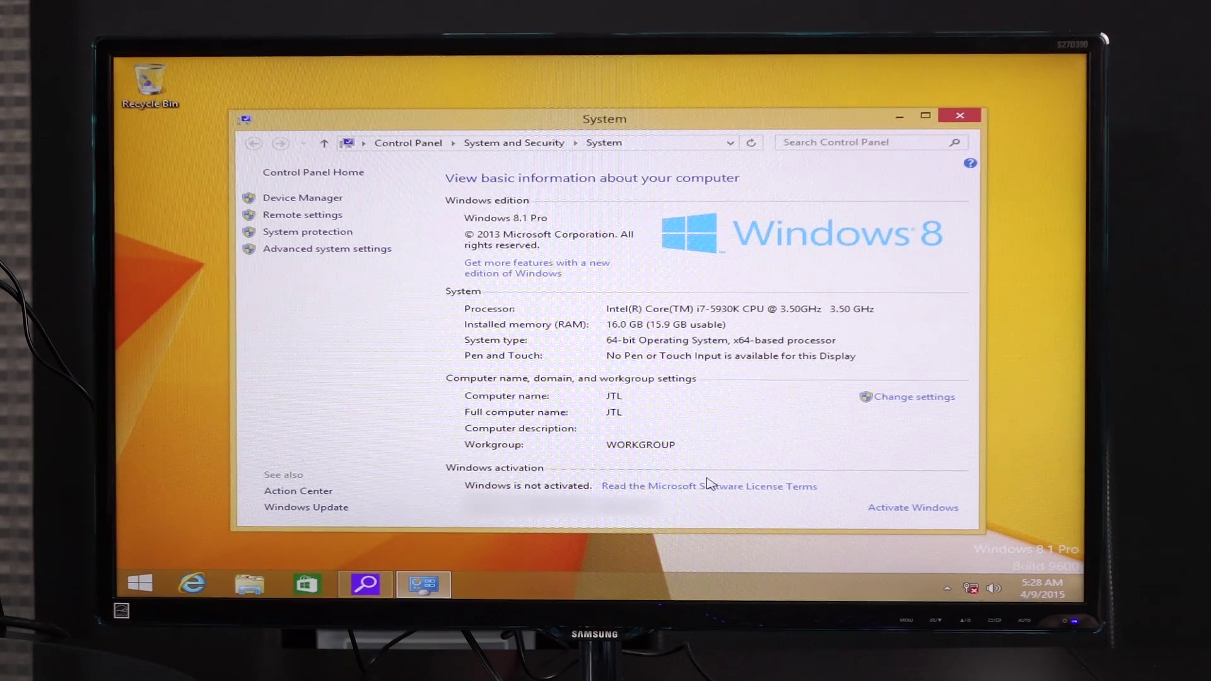
{"action": "key", "text": "alt+F4"}
{"action": "key", "text": "super+x"}
{"action": "left_click", "coordinate": [270, 422]}
Initialize the archive disk and start a new simple volume using the full 1907600 MB
{"action": "left_click", "coordinate": [475, 308]}
{"action": "right_click", "coordinate": [280, 291]}
{"action": "left_click", "coordinate": [346, 301]}
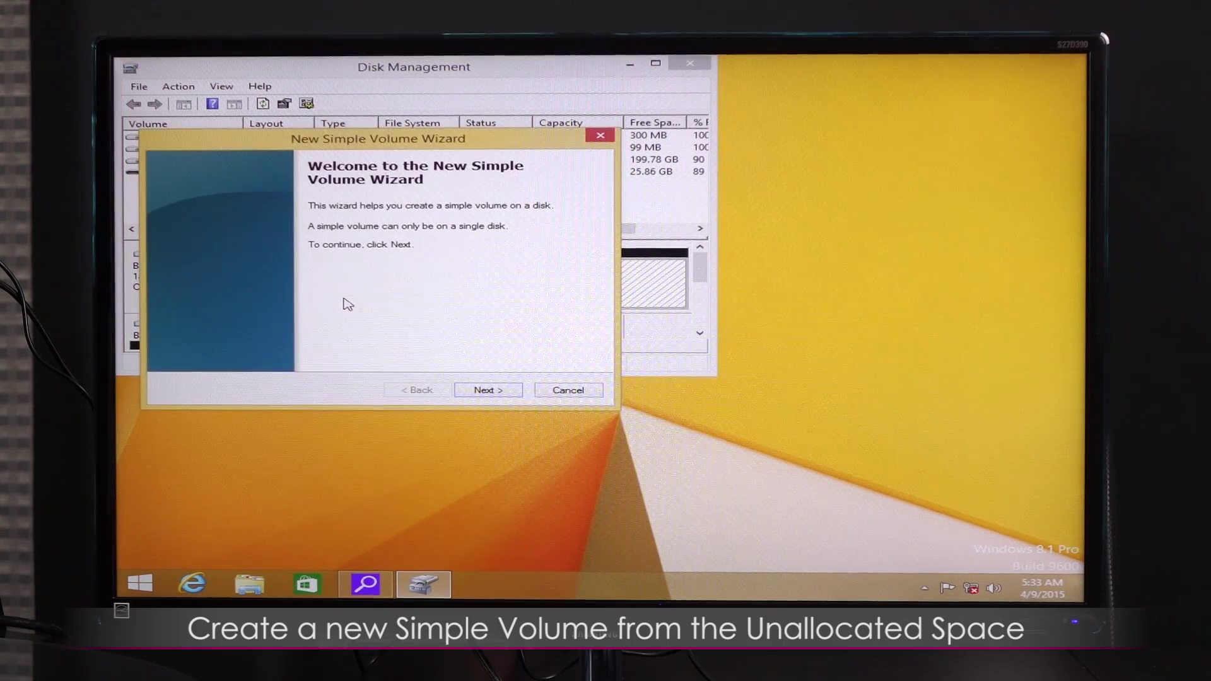
{"action": "left_click", "coordinate": [485, 395]}
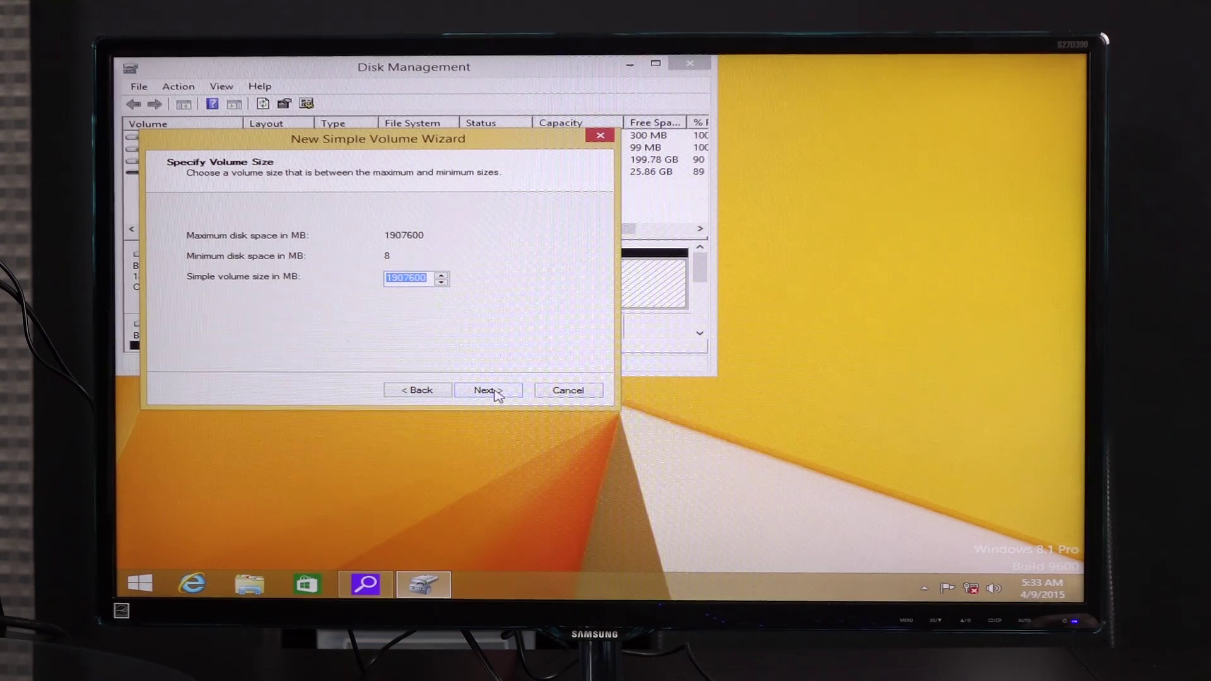
{"action": "left_click", "coordinate": [497, 393]}
{"action": "left_click", "coordinate": [470, 238]}
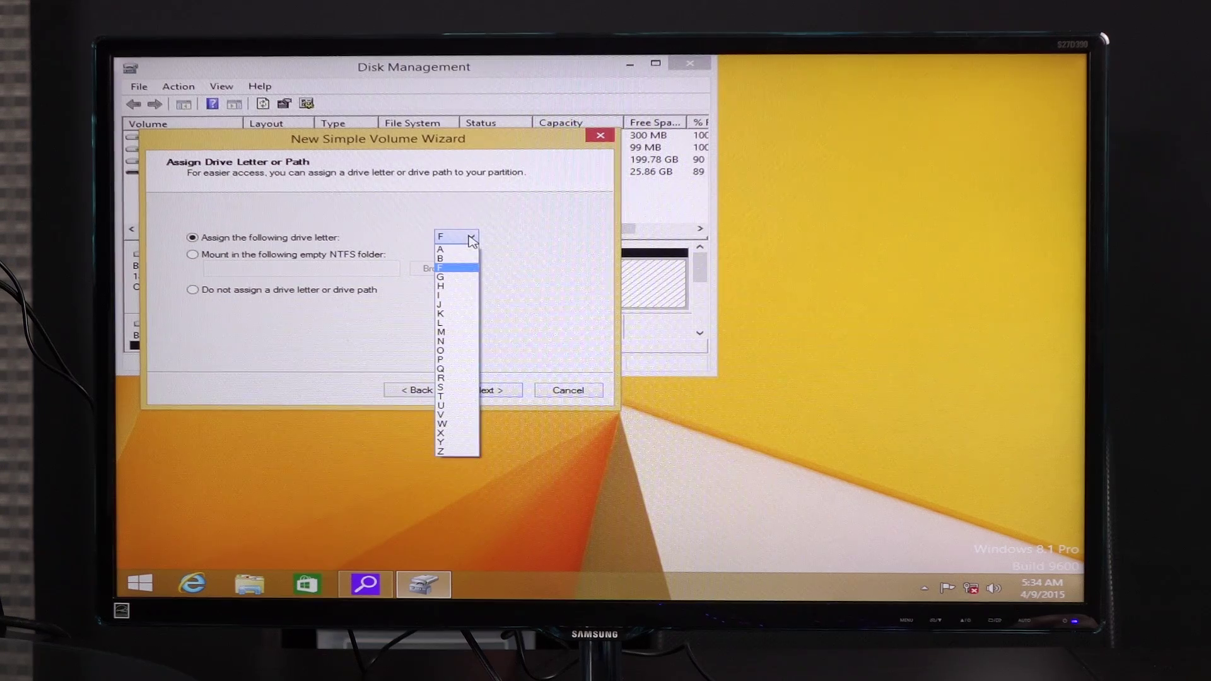
{"action": "left_click", "coordinate": [472, 238]}
{"action": "left_click", "coordinate": [486, 388]}
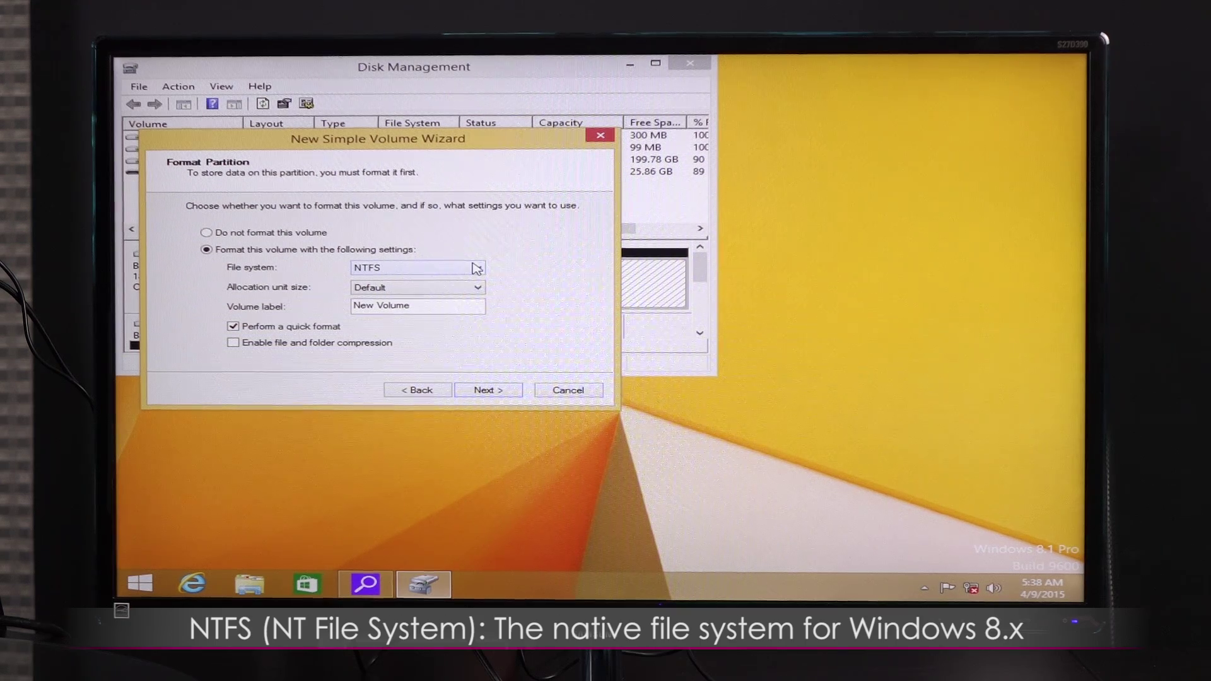
Format the volume NTFS with default allocation size, label it 'JTL Archive', and finish
{"action": "left_click", "coordinate": [469, 268]}
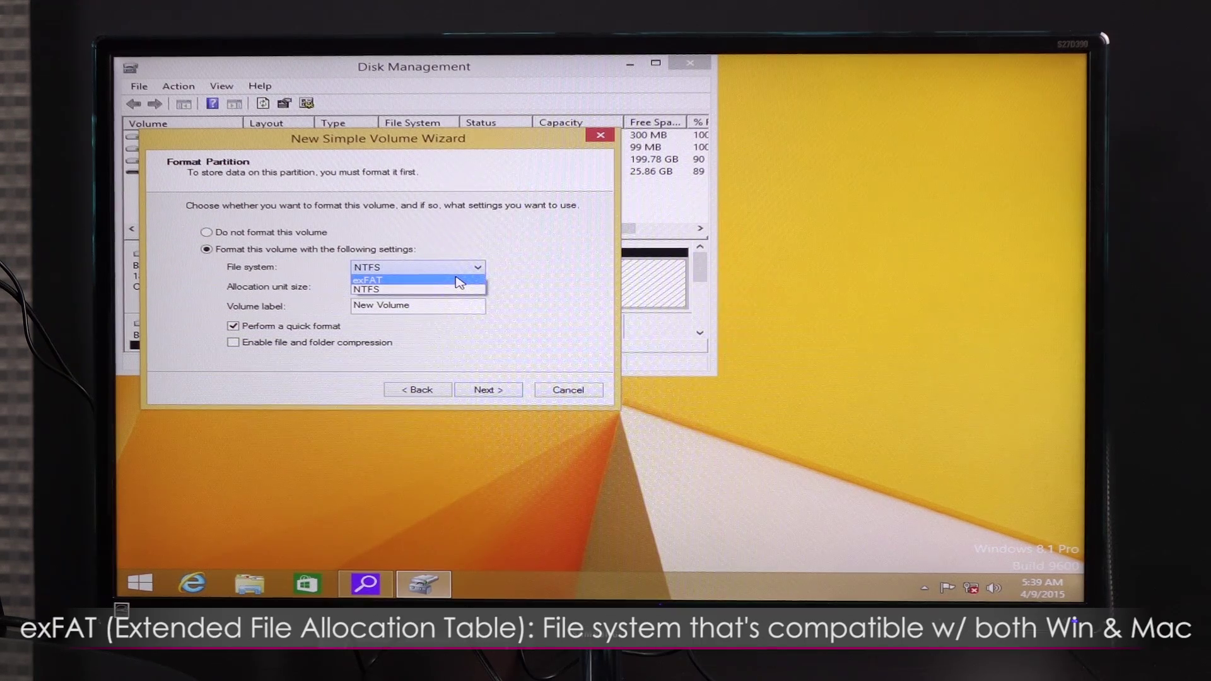
{"action": "left_click", "coordinate": [583, 278]}
{"action": "left_click", "coordinate": [476, 289]}
{"action": "left_click", "coordinate": [539, 287]}
{"action": "triple_click", "coordinate": [452, 305]}
{"action": "type", "text": "JTL Archiver"}
{"action": "key", "text": "BackSpace"}
{"action": "left_click", "coordinate": [498, 392]}
{"action": "left_click", "coordinate": [501, 391]}
Change the JTL Archive partition's drive letter to D, close Disk Management, and check This PC
{"action": "key", "text": "super+e"}
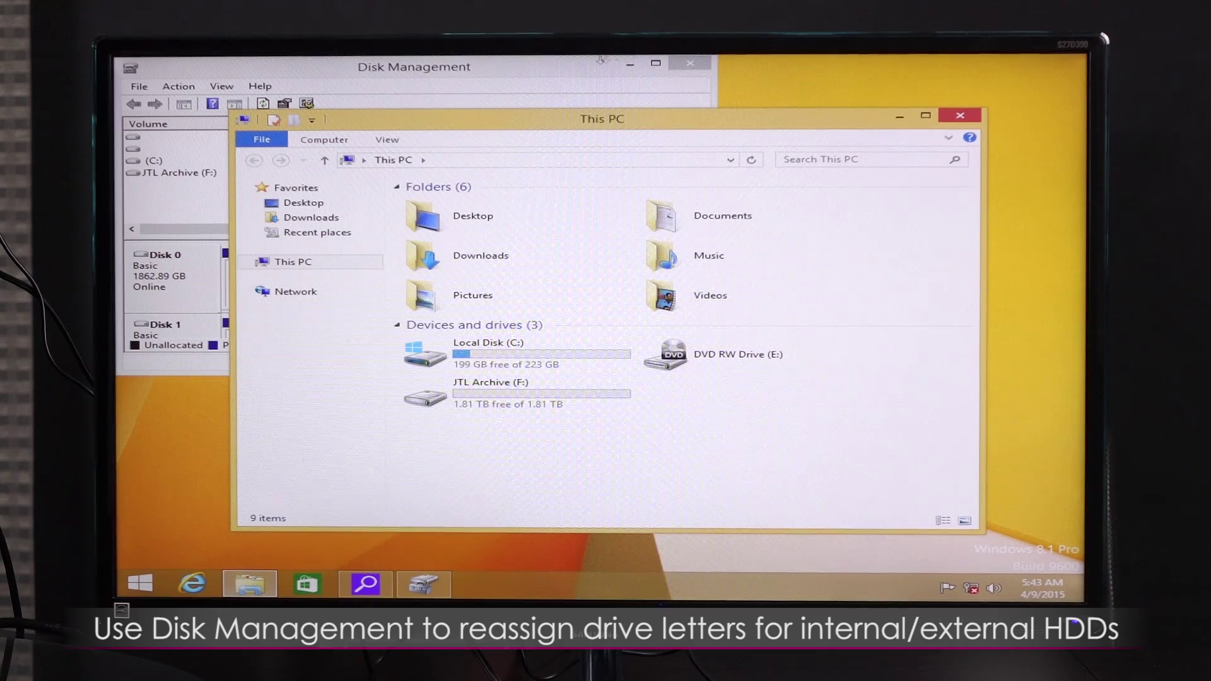
{"action": "left_click", "coordinate": [601, 59]}
{"action": "right_click", "coordinate": [316, 292]}
{"action": "left_click", "coordinate": [416, 348]}
{"action": "left_click", "coordinate": [358, 261]}
{"action": "left_click", "coordinate": [561, 198]}
{"action": "left_click", "coordinate": [546, 235]}
{"action": "left_click", "coordinate": [473, 264]}
{"action": "left_click", "coordinate": [672, 377]}
{"action": "left_click", "coordinate": [690, 63]}
{"action": "left_click", "coordinate": [798, 356]}
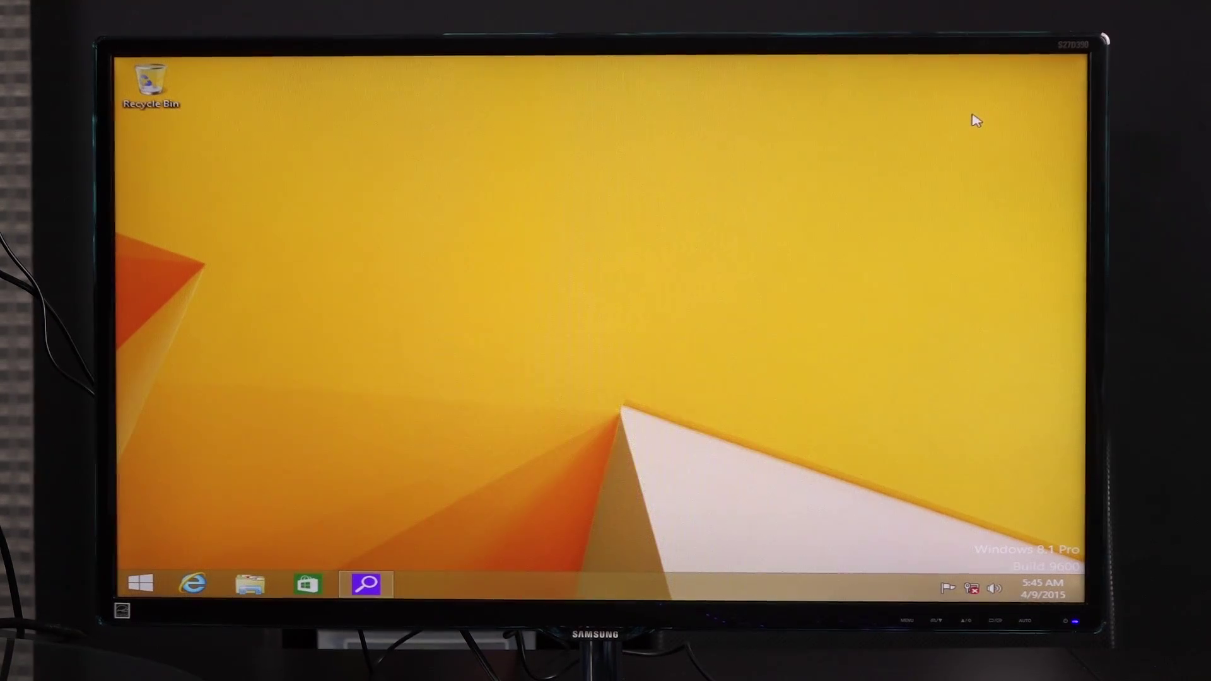
Browse JTL THUMB (F:) to the MSI X99S Gaming 7 chipset driver's Patsburg folder
{"action": "key", "text": "super+e"}
{"action": "double_click", "coordinate": [711, 391]}
{"action": "left_click", "coordinate": [484, 296]}
{"action": "double_click", "coordinate": [441, 218]}
{"action": "double_click", "coordinate": [520, 294]}
{"action": "double_click", "coordinate": [463, 206]}
Run SetupChipset and complete the Intel chipset driver installation
{"action": "double_click", "coordinate": [470, 249]}
{"action": "left_click", "coordinate": [618, 351]}
{"action": "left_click", "coordinate": [692, 435]}
{"action": "left_click", "coordinate": [692, 435]}
{"action": "left_click", "coordinate": [674, 357]}
{"action": "left_click", "coordinate": [779, 434]}
Close the Patsburg window, restart Windows from Power, and sign back in with the password
{"action": "left_click", "coordinate": [958, 120]}
{"action": "key", "text": "super"}
{"action": "left_click", "coordinate": [965, 113]}
{"action": "left_click", "coordinate": [954, 178]}
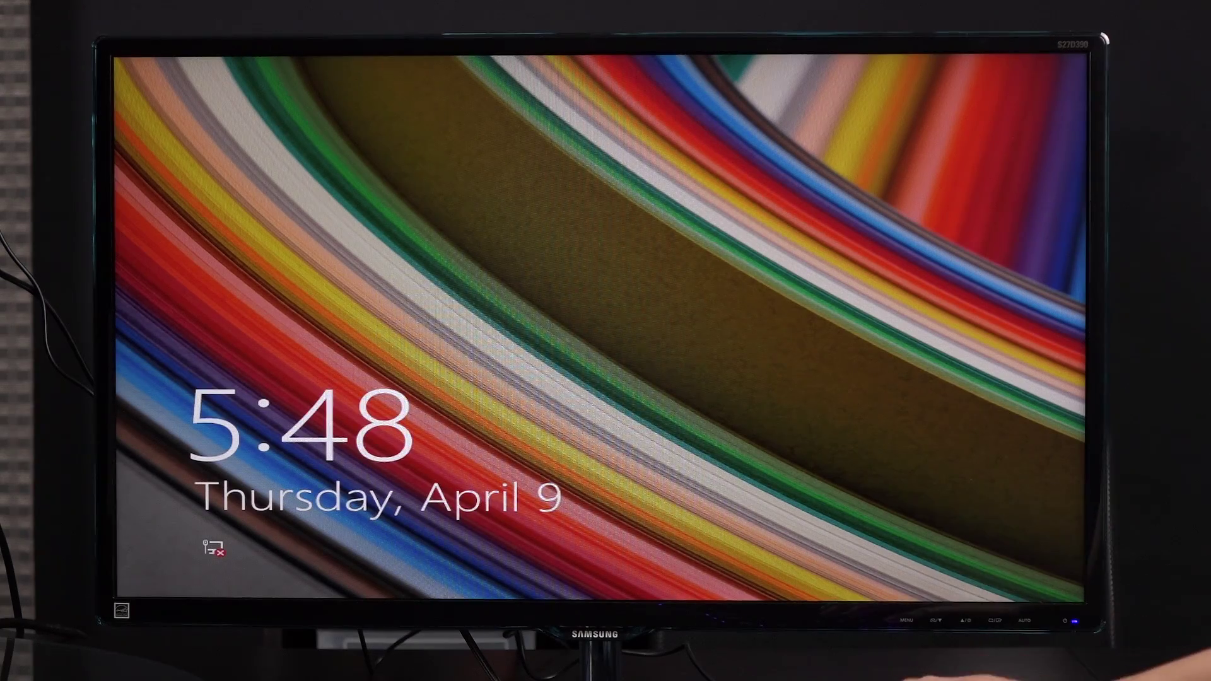
{"action": "key", "text": "Return"}
{"action": "type", "text": "********"}
{"action": "key", "text": "Return"}
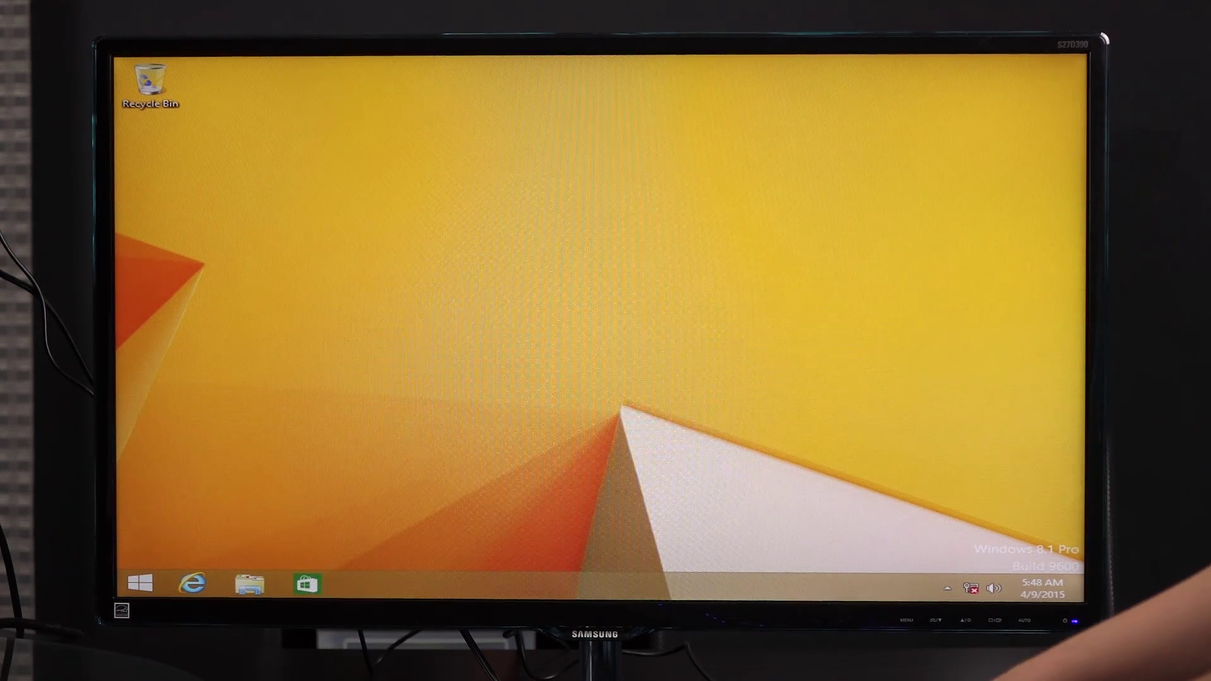
Browse JTL THUMB (F:) to the motherboard Drivers folder and open the Killer network archive
{"action": "key", "text": "super+e"}
{"action": "double_click", "coordinate": [744, 409]}
{"action": "double_click", "coordinate": [536, 294]}
{"action": "double_click", "coordinate": [441, 216]}
{"action": "left_click", "coordinate": [486, 249]}
{"action": "double_click", "coordinate": [486, 250]}
Install the Killer network driver and agree to restart Windows
{"action": "double_click", "coordinate": [464, 203]}
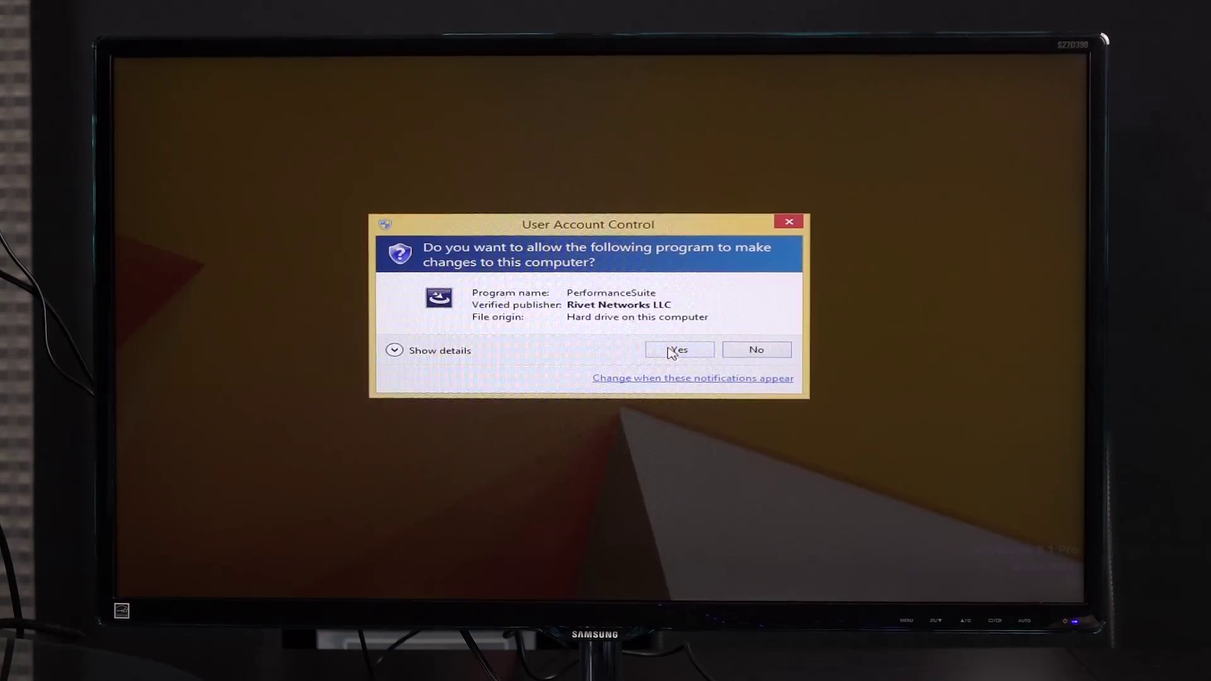
{"action": "left_click", "coordinate": [672, 352]}
{"action": "left_click", "coordinate": [773, 494]}
{"action": "left_click", "coordinate": [744, 496]}
{"action": "left_click", "coordinate": [752, 497]}
{"action": "left_click", "coordinate": [820, 496]}
{"action": "left_click", "coordinate": [691, 377]}
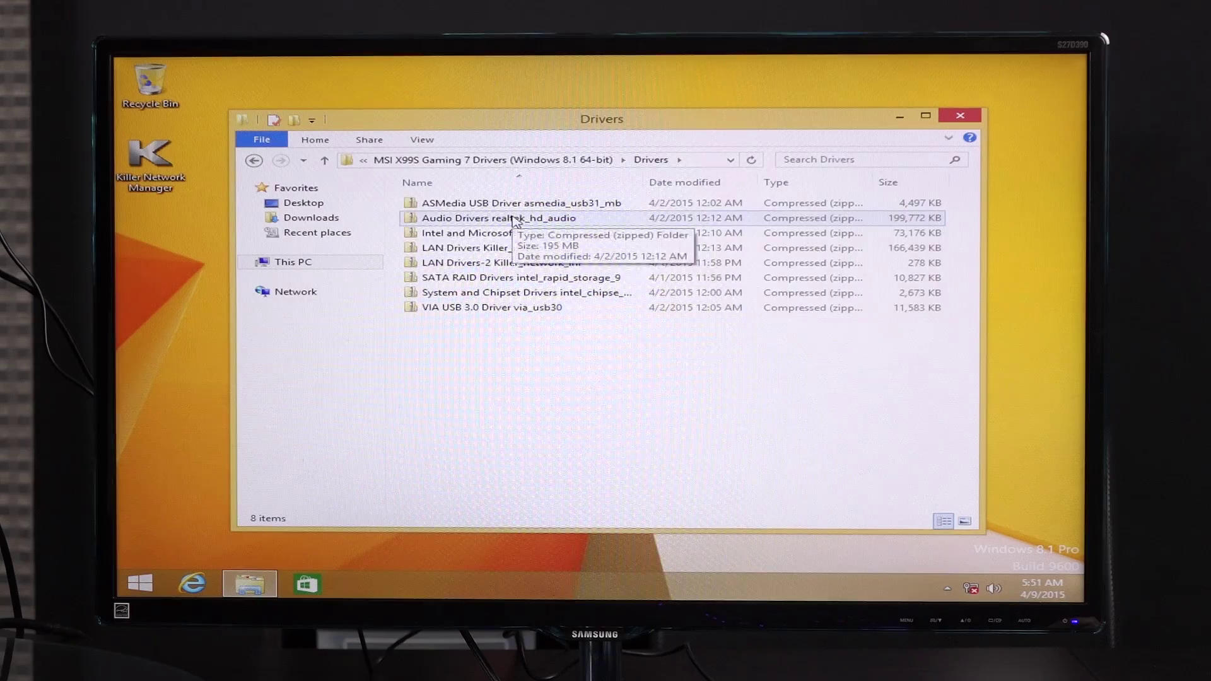
Install the ASMedia driver, accepting its license, then return to the Drivers folder
{"action": "double_click", "coordinate": [512, 221]}
{"action": "double_click", "coordinate": [467, 237]}
{"action": "left_click", "coordinate": [680, 350]}
{"action": "left_click", "coordinate": [692, 434]}
{"action": "left_click", "coordinate": [402, 383]}
{"action": "left_click", "coordinate": [707, 435]}
{"action": "left_click", "coordinate": [710, 435]}
{"action": "left_click", "coordinate": [254, 160]}
Install the Realtek HD audio driver and choose to restart
{"action": "double_click", "coordinate": [454, 218]}
{"action": "double_click", "coordinate": [442, 203]}
{"action": "scroll", "coordinate": [465, 414], "scroll_direction": "down", "scroll_amount": 5}
{"action": "scroll", "coordinate": [558, 354], "scroll_direction": "up", "scroll_amount": 5}
{"action": "scroll", "coordinate": [558, 353], "scroll_direction": "down", "scroll_amount": 8}
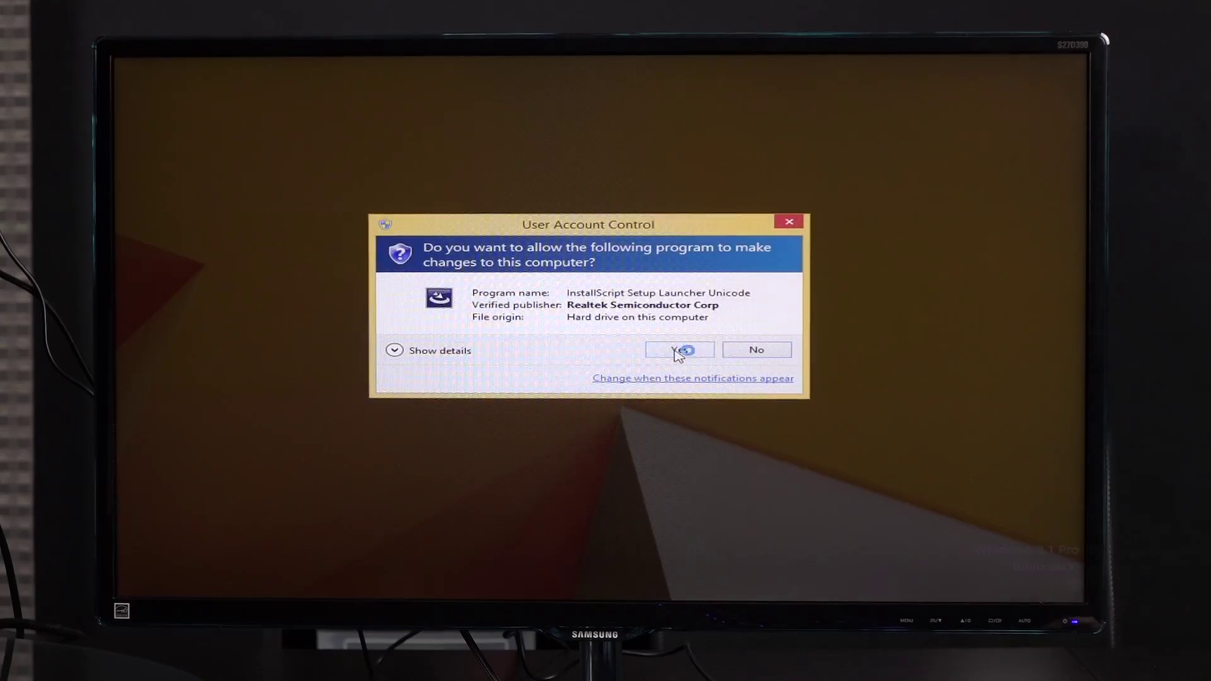
{"action": "left_click", "coordinate": [678, 352]}
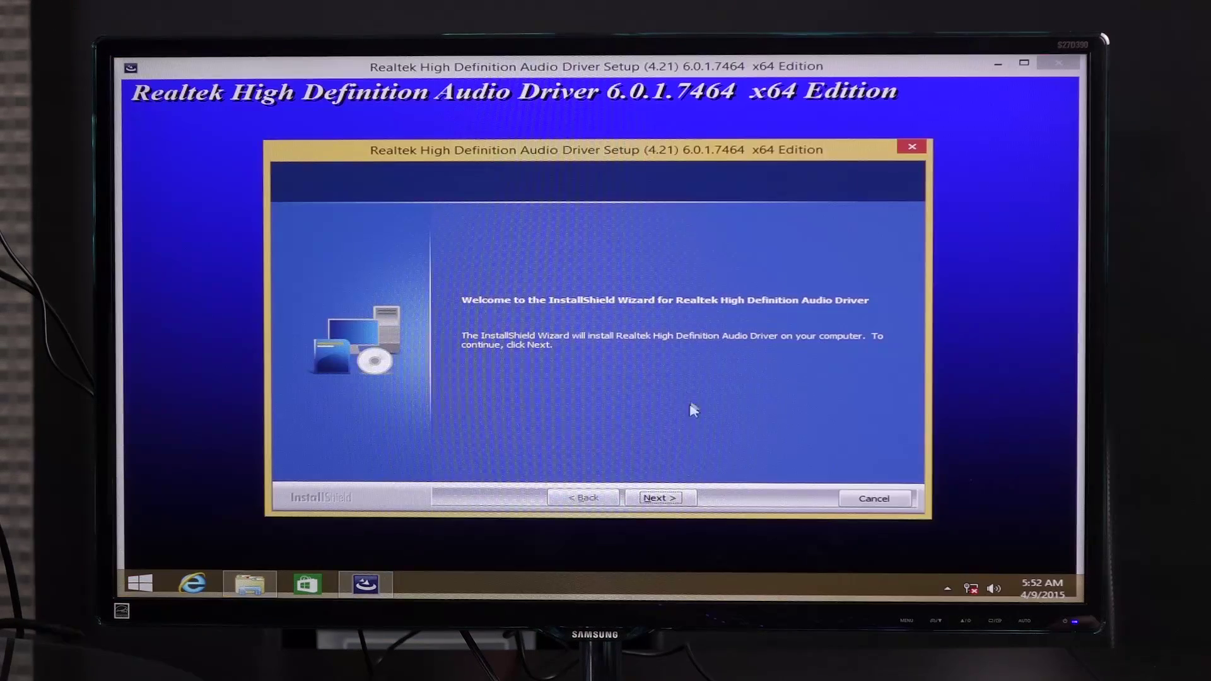
{"action": "key", "text": "Return"}
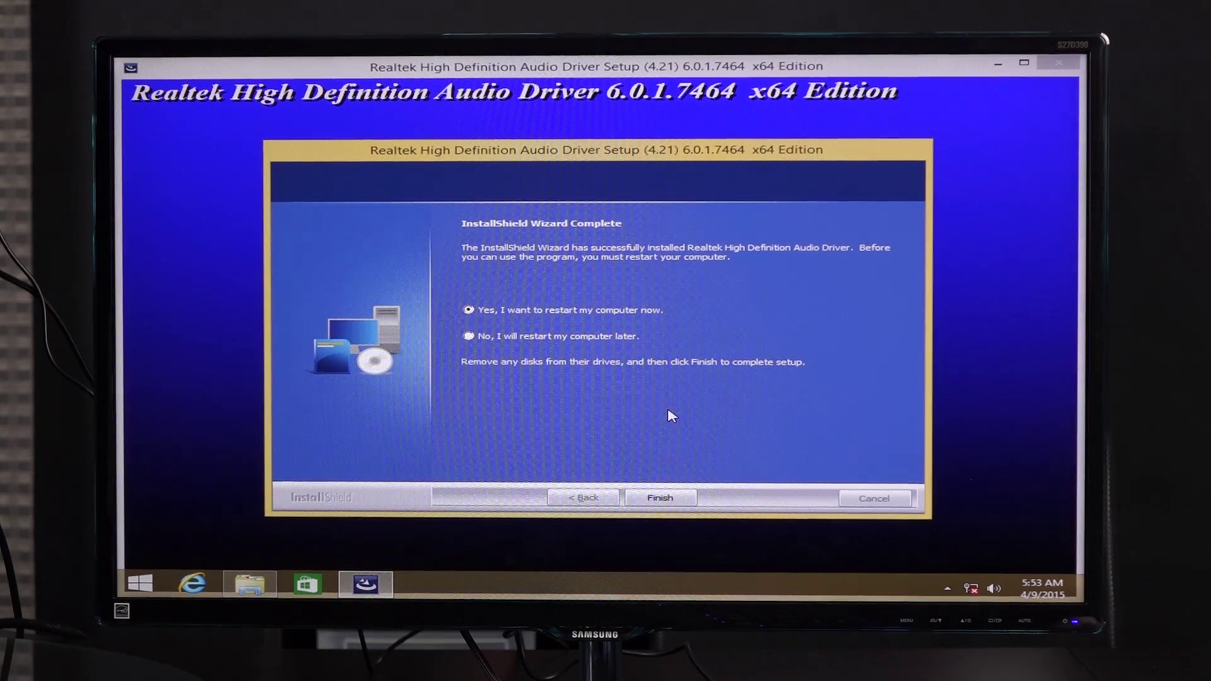
{"action": "left_click", "coordinate": [649, 502]}
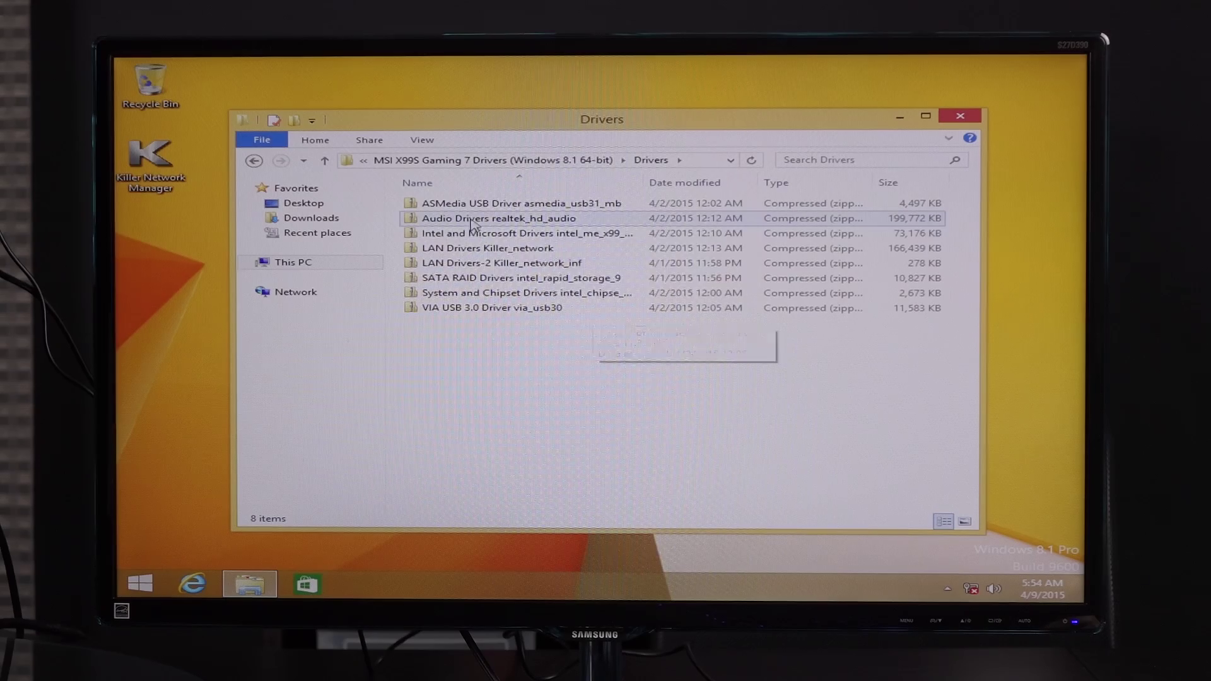
Install the Intel ME driver with SetupME to the default folder
{"action": "double_click", "coordinate": [490, 233]}
{"action": "double_click", "coordinate": [480, 203]}
{"action": "double_click", "coordinate": [472, 203]}
{"action": "key", "text": "BackSpace"}
{"action": "double_click", "coordinate": [472, 204]}
{"action": "double_click", "coordinate": [458, 238]}
{"action": "left_click", "coordinate": [621, 352]}
{"action": "left_click", "coordinate": [732, 441]}
{"action": "left_click", "coordinate": [373, 414]}
{"action": "left_click", "coordinate": [732, 441]}
{"action": "left_click", "coordinate": [800, 442]}
{"action": "key", "text": "BackSpace"}
{"action": "key", "text": "BackSpace"}
Install the Intel Rapid Storage RAID driver with SetupRST and choose to restart
{"action": "double_click", "coordinate": [503, 264]}
{"action": "double_click", "coordinate": [473, 205]}
{"action": "left_click", "coordinate": [253, 160]}
{"action": "left_click", "coordinate": [254, 160]}
{"action": "double_click", "coordinate": [499, 278]}
{"action": "double_click", "coordinate": [455, 203]}
{"action": "double_click", "coordinate": [447, 249]}
{"action": "left_click", "coordinate": [679, 355]}
{"action": "left_click", "coordinate": [732, 442]}
{"action": "left_click", "coordinate": [377, 419]}
{"action": "left_click", "coordinate": [732, 442]}
{"action": "left_click", "coordinate": [733, 442]}
{"action": "left_click", "coordinate": [803, 442]}
Install the VIA_XHCI_Driver_V4.90A USB 3.0 driver and restart Windows
{"action": "double_click", "coordinate": [503, 309]}
{"action": "left_click", "coordinate": [487, 206]}
{"action": "double_click", "coordinate": [411, 208]}
{"action": "left_click", "coordinate": [678, 350]}
{"action": "left_click", "coordinate": [703, 434]}
{"action": "left_click", "coordinate": [699, 442]}
{"action": "left_click", "coordinate": [433, 404]}
{"action": "left_click", "coordinate": [706, 446]}
{"action": "left_click", "coordinate": [709, 447]}
{"action": "left_click", "coordinate": [708, 446]}
{"action": "left_click", "coordinate": [704, 435]}
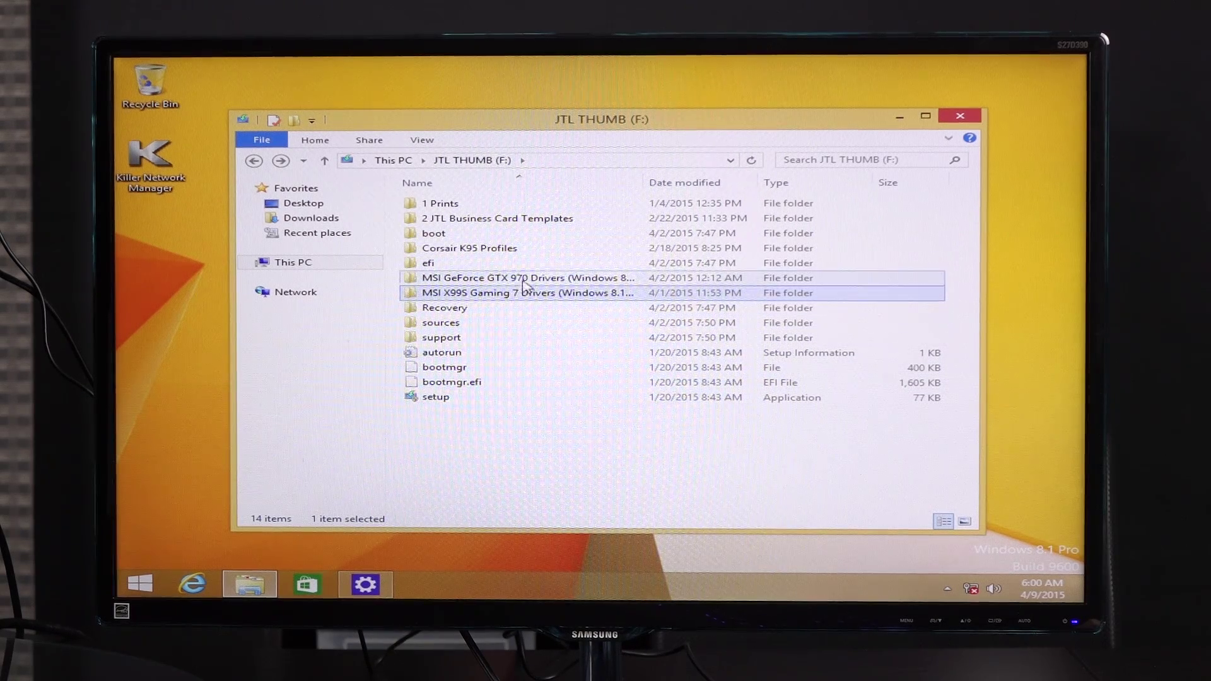
Install the NVIDIA GTX 970 driver with default extraction and options, then close Explorer
{"action": "double_click", "coordinate": [528, 281]}
{"action": "double_click", "coordinate": [483, 204]}
{"action": "right_click", "coordinate": [419, 202]}
{"action": "left_click", "coordinate": [450, 212]}
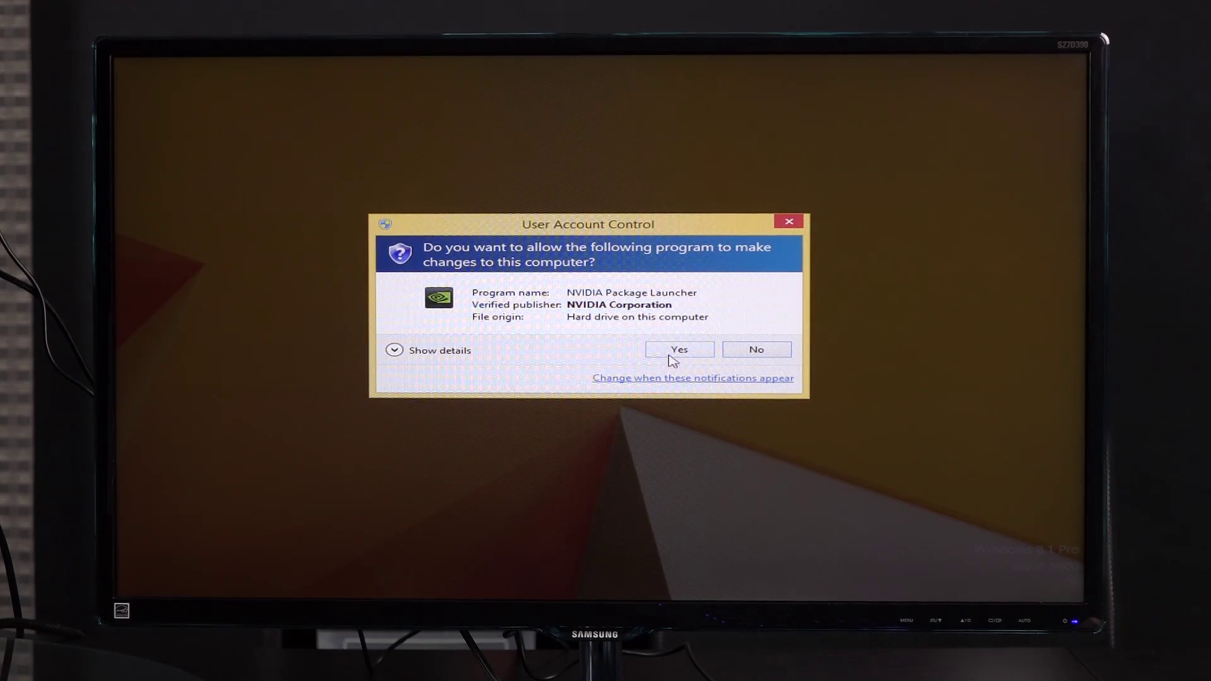
{"action": "left_click", "coordinate": [672, 361]}
{"action": "left_click", "coordinate": [549, 351]}
{"action": "left_click", "coordinate": [678, 452]}
{"action": "left_click", "coordinate": [725, 452]}
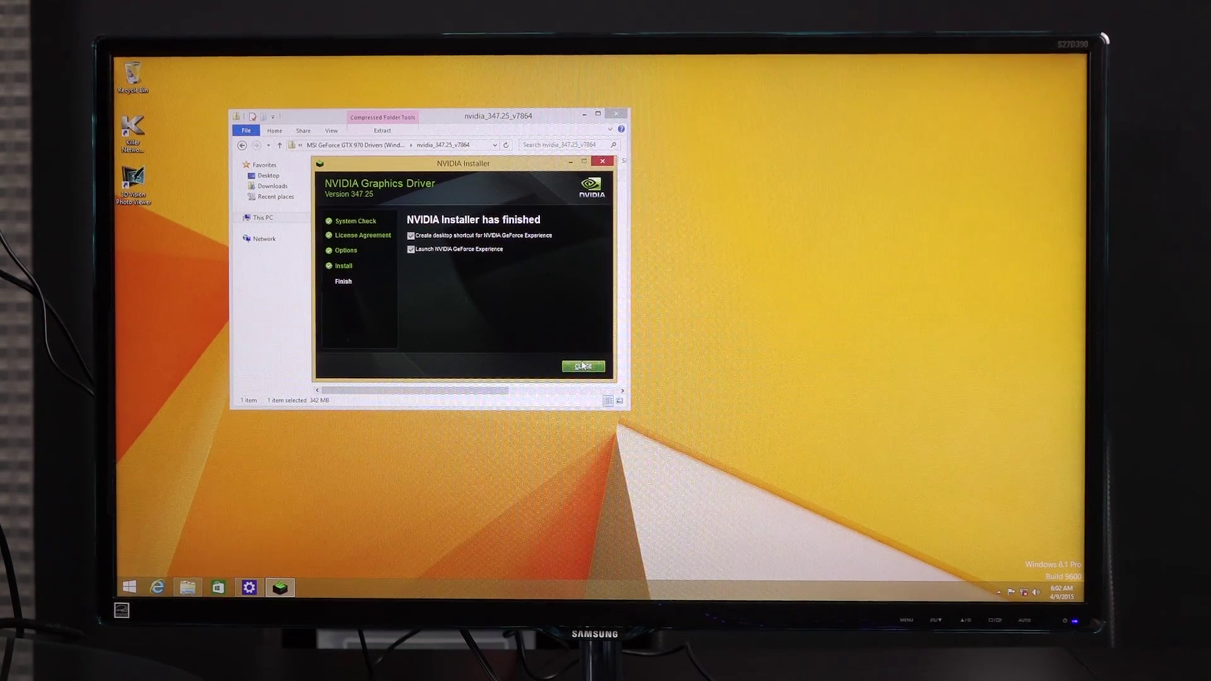
{"action": "left_click", "coordinate": [583, 366]}
{"action": "left_click", "coordinate": [618, 114]}
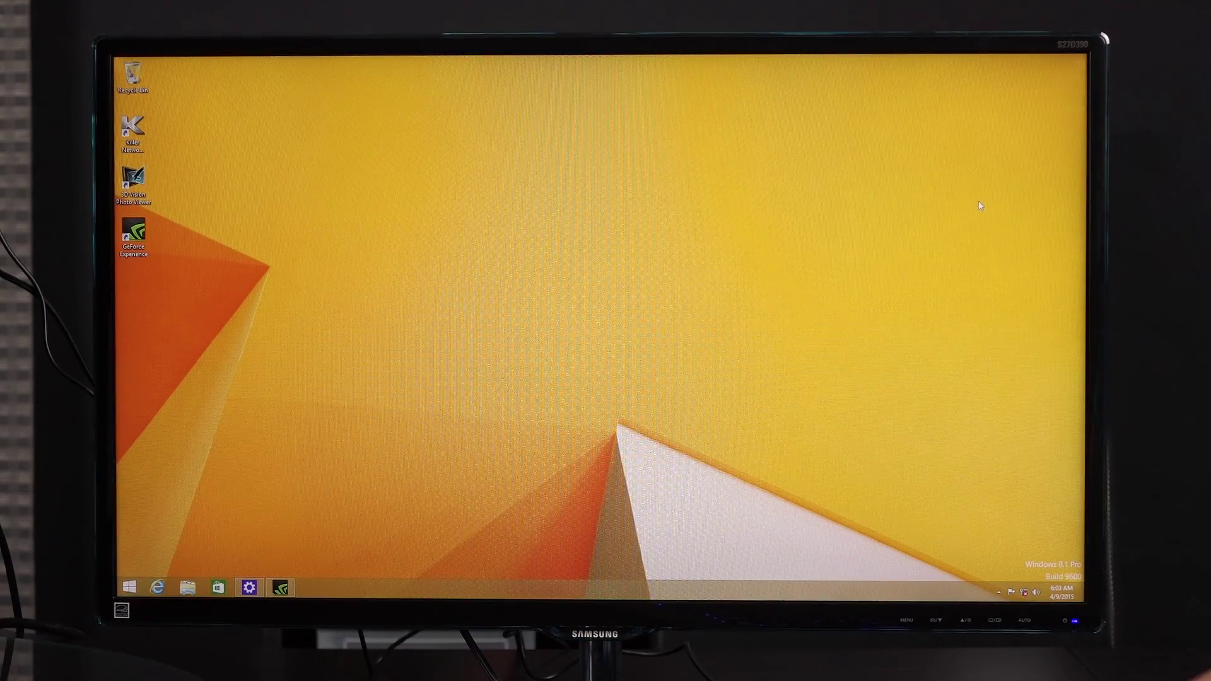
Search the Start screen for 'windows updates' and open Check for updates
{"action": "key", "text": "super"}
{"action": "type", "text": "windows updates"}
{"action": "left_click", "coordinate": [1009, 189]}
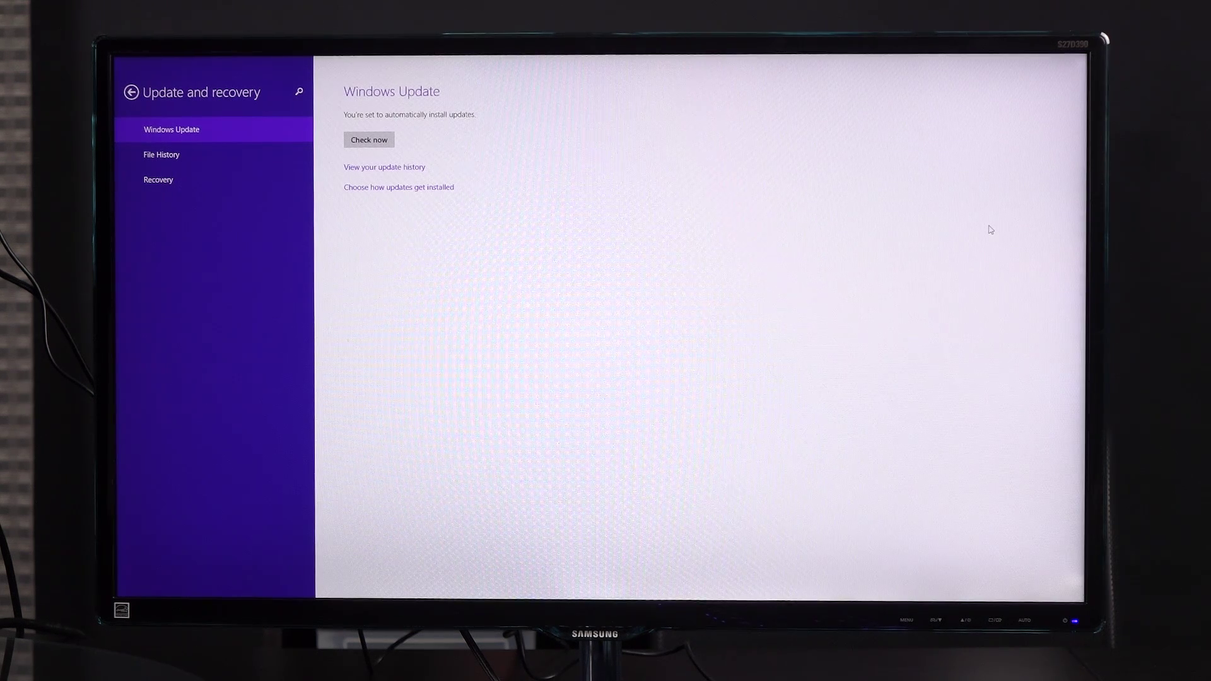